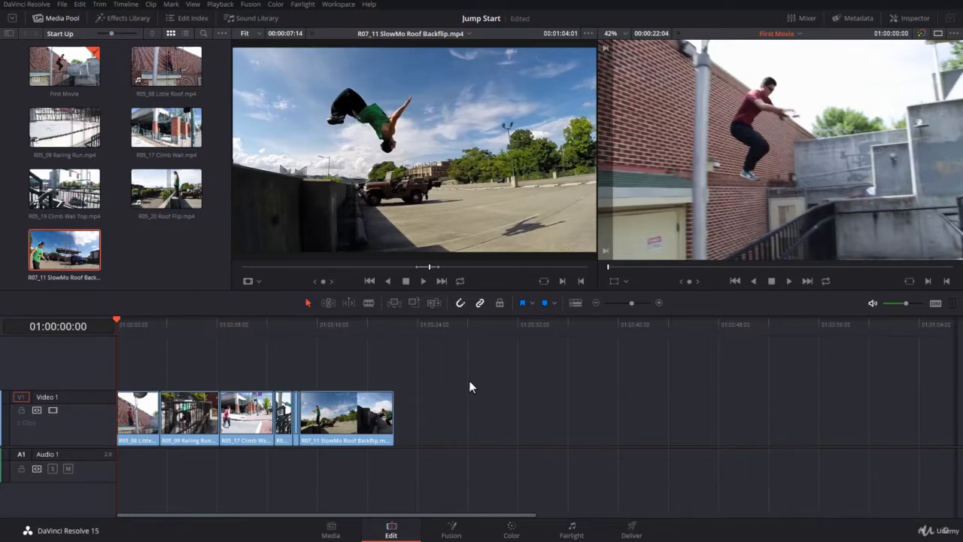
Show the media pool's bin list and load Parkour Score.wav from the Music bin into the source viewer
left_click(10, 35)
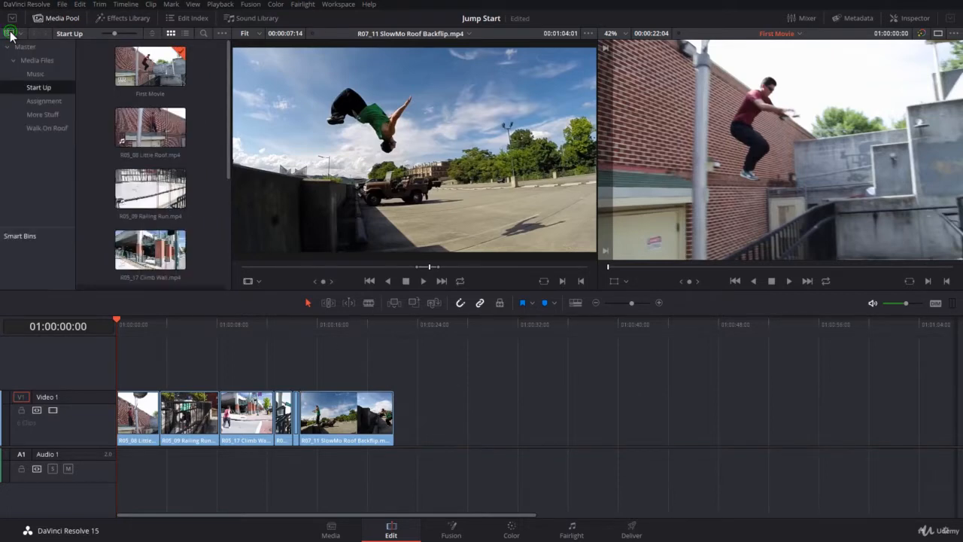
left_click(36, 73)
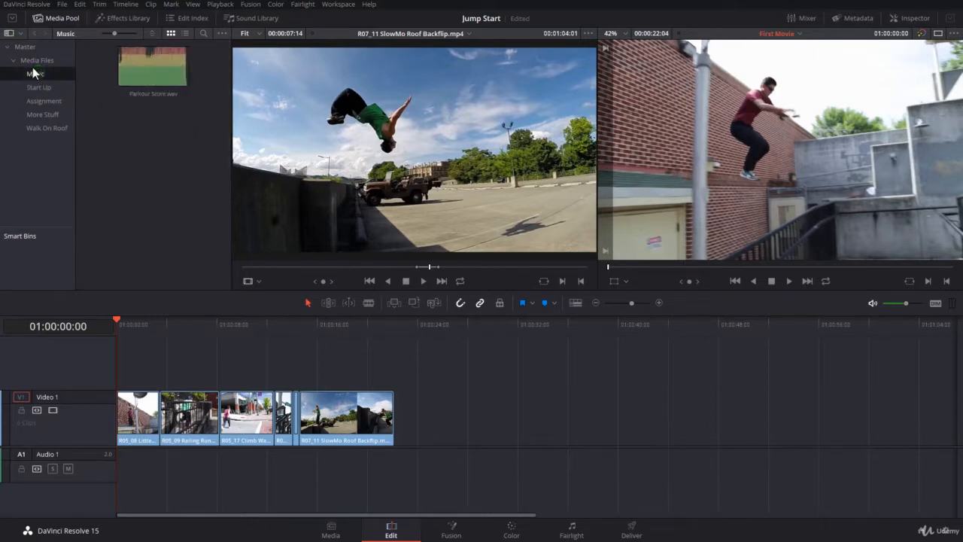
left_click(99, 76)
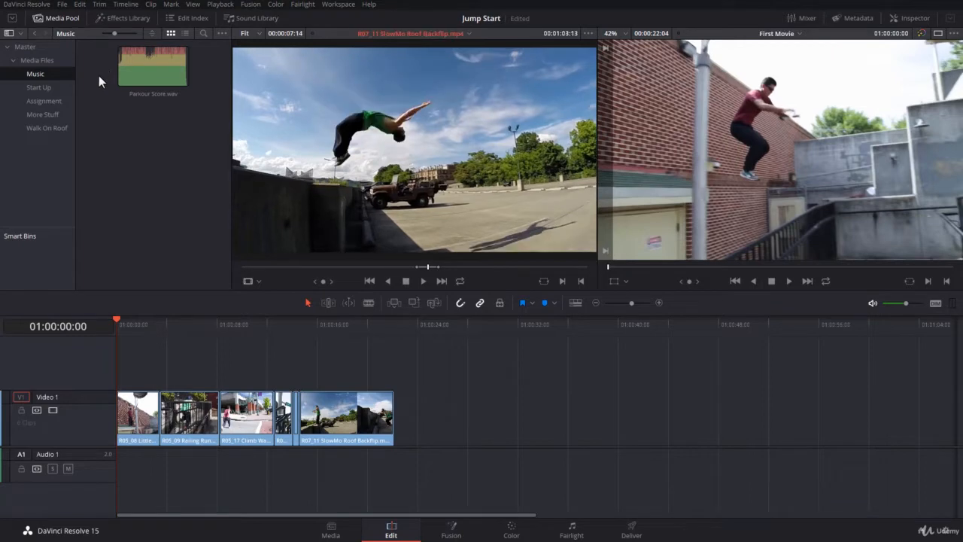
double_click(143, 75)
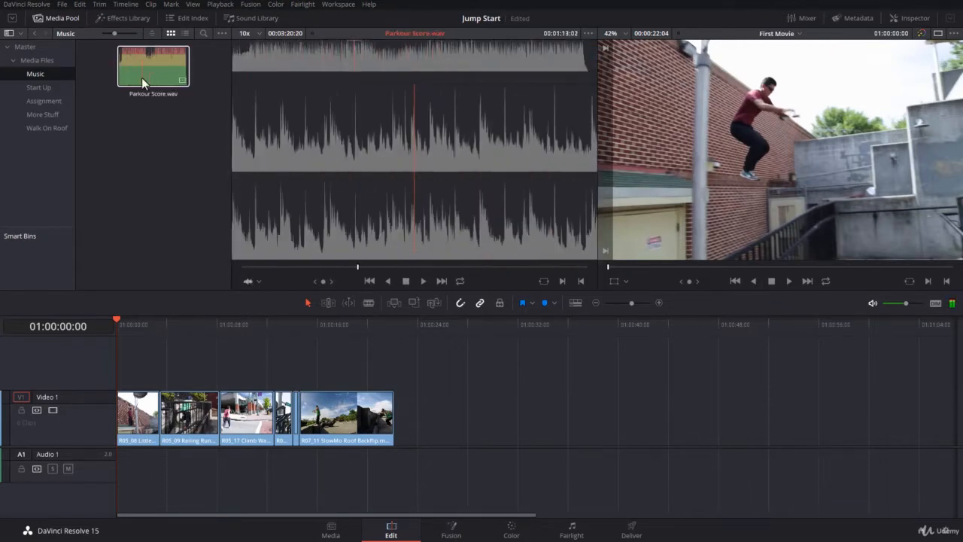
left_click(142, 79)
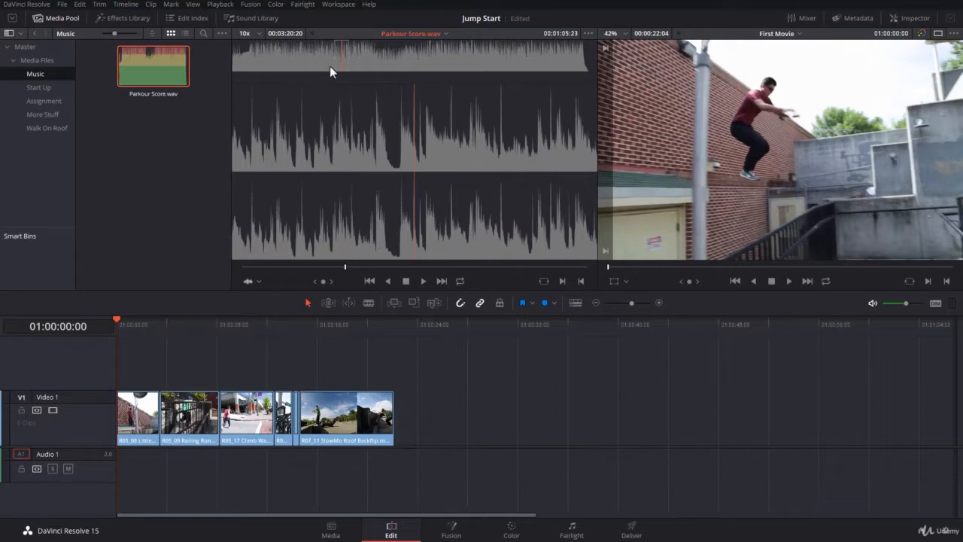
Scrub through the Parkour Score.wav waveform, return to its beginning and play the opening seconds
left_click_drag(344, 57, 474, 61)
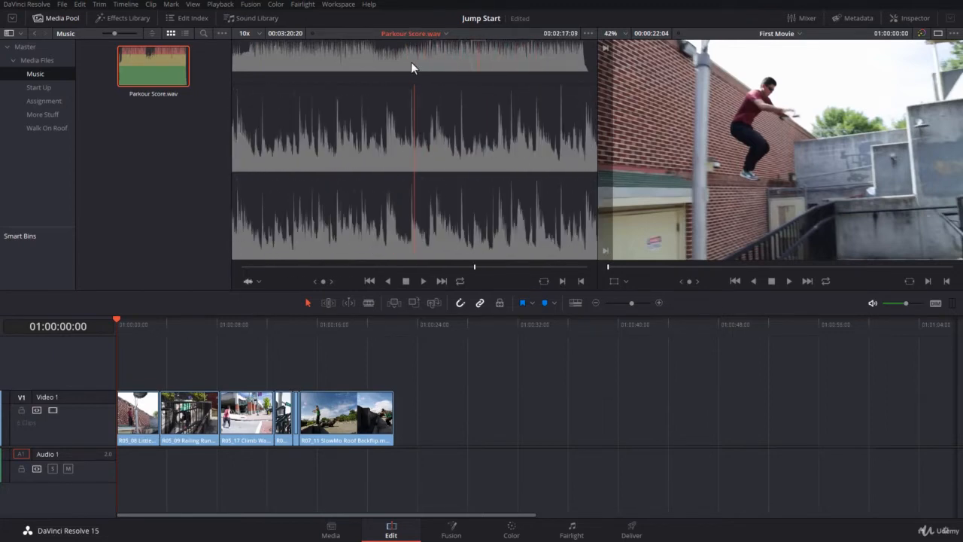
left_click_drag(411, 67, 370, 64)
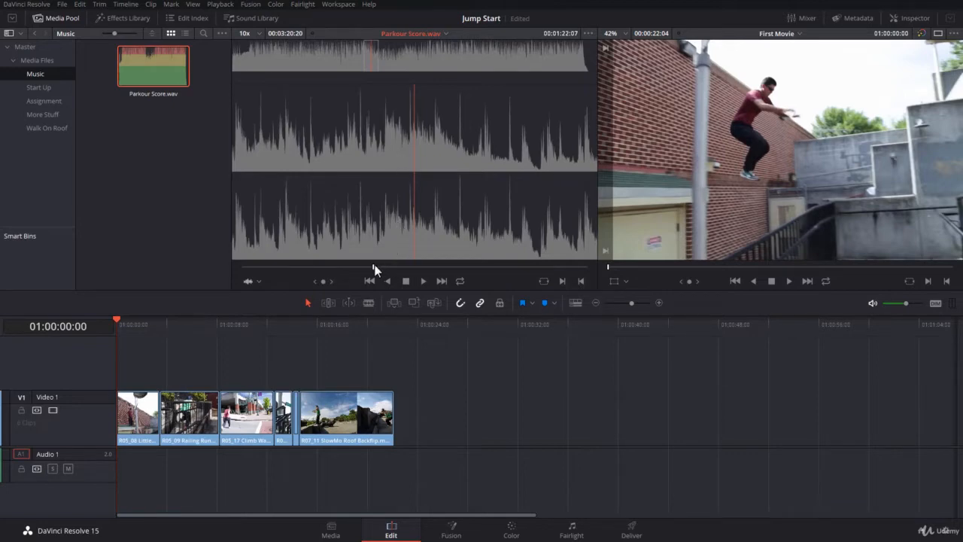
left_click_drag(371, 266, 239, 267)
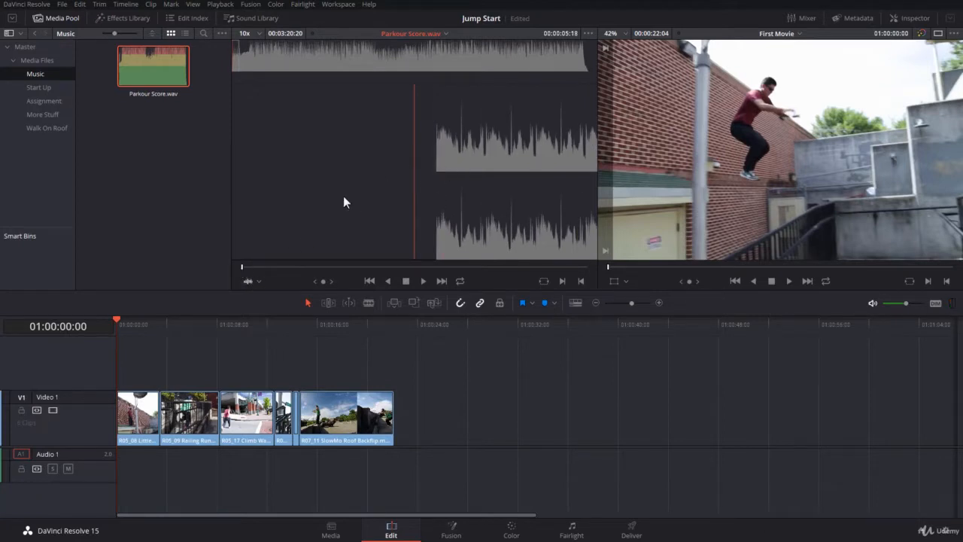
left_click(424, 282)
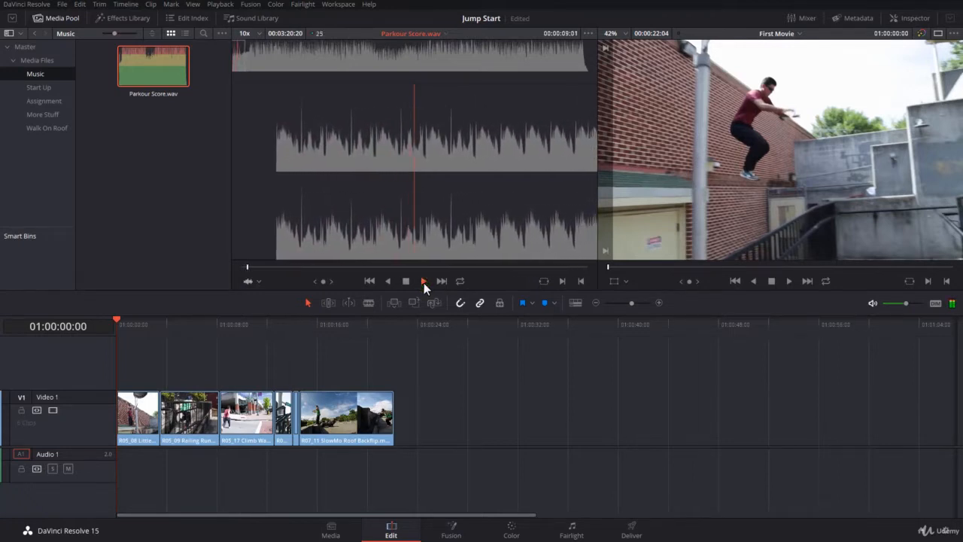
left_click(405, 281)
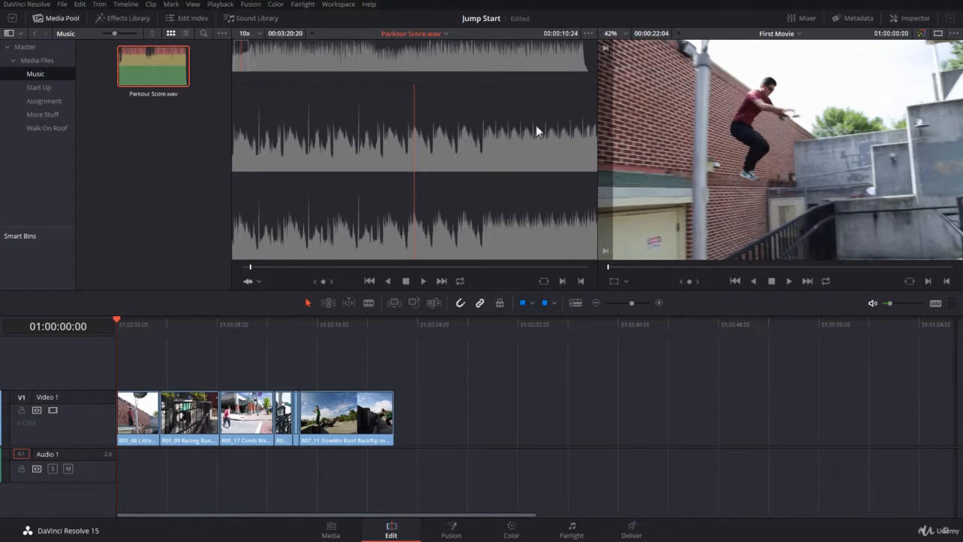
Play Parkour Score.wav forward and in reverse from its start, and jump between the clip's beginning and end
left_click(890, 303)
left_click(370, 281)
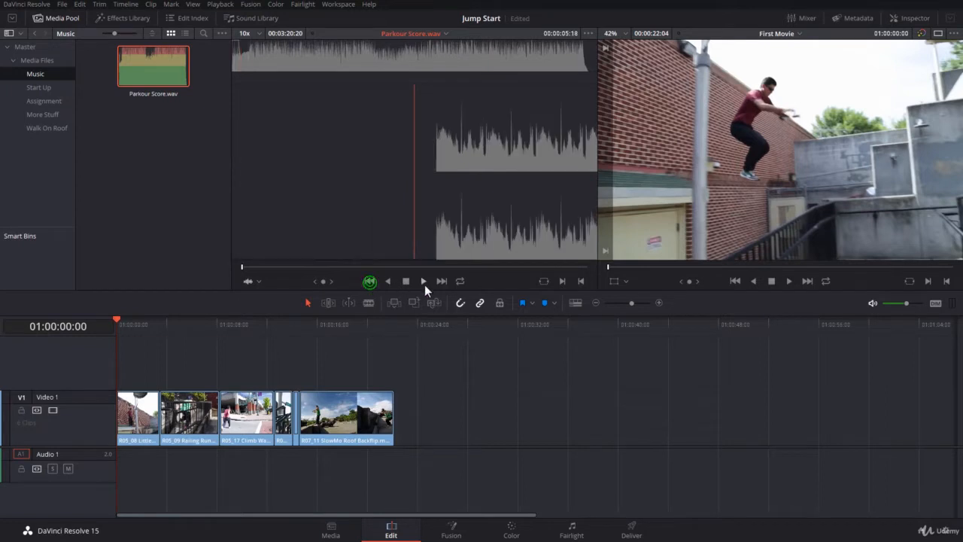
left_click(422, 282)
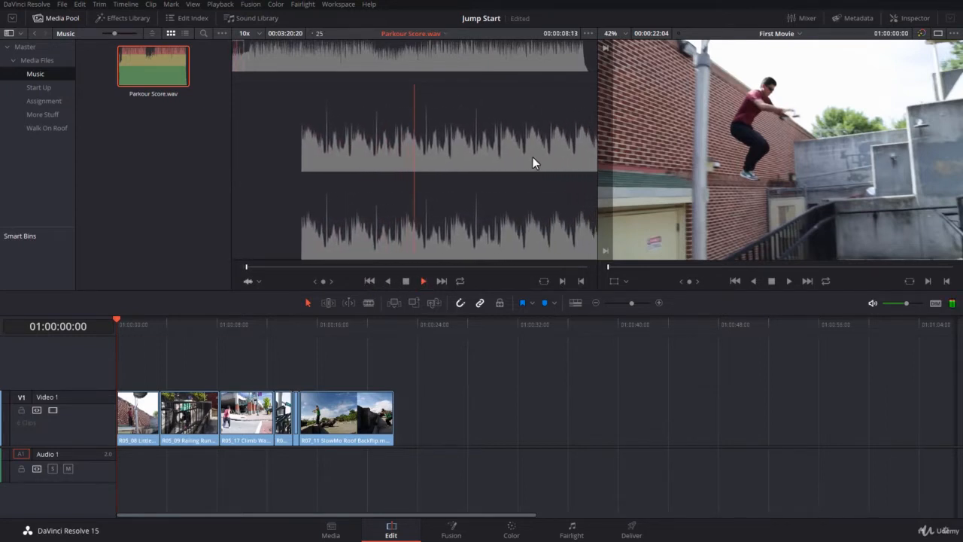
left_click(387, 281)
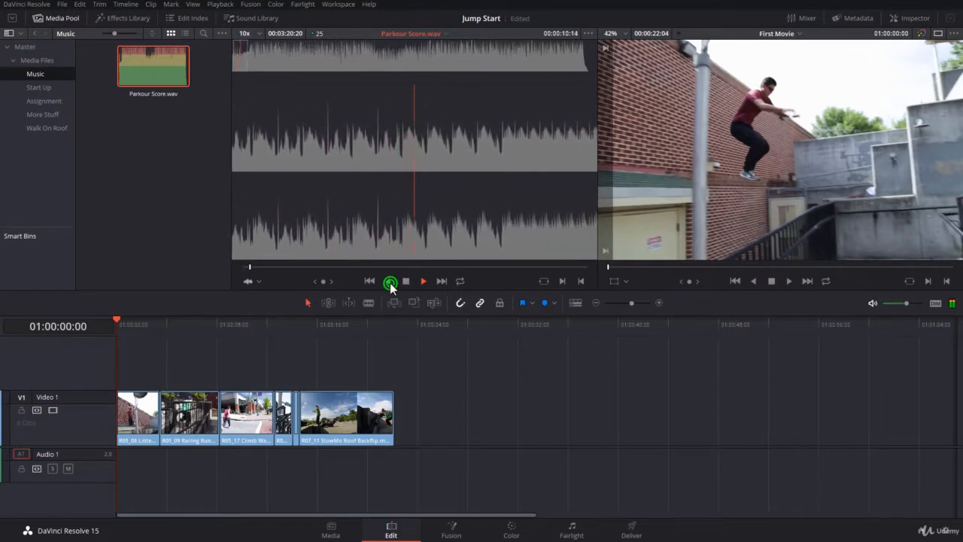
left_click(368, 281)
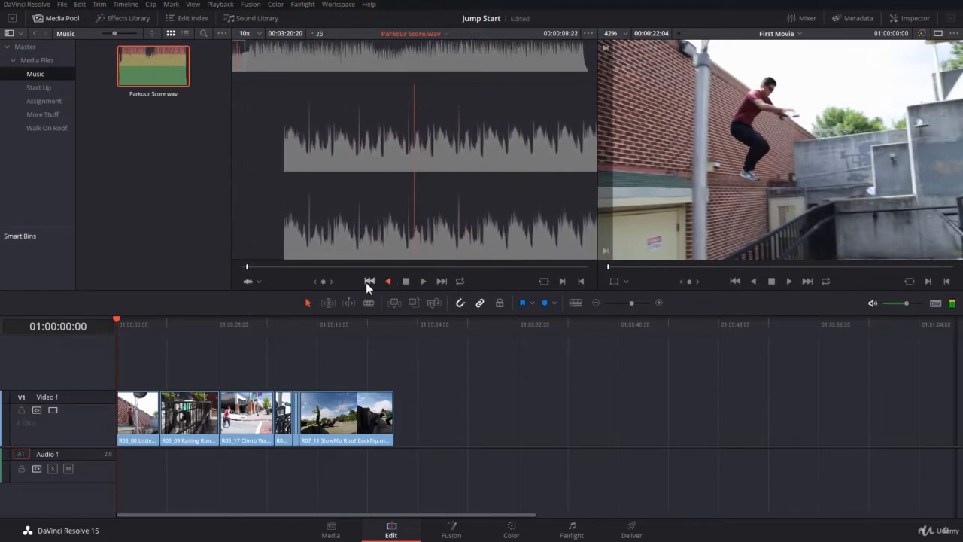
left_click(440, 282)
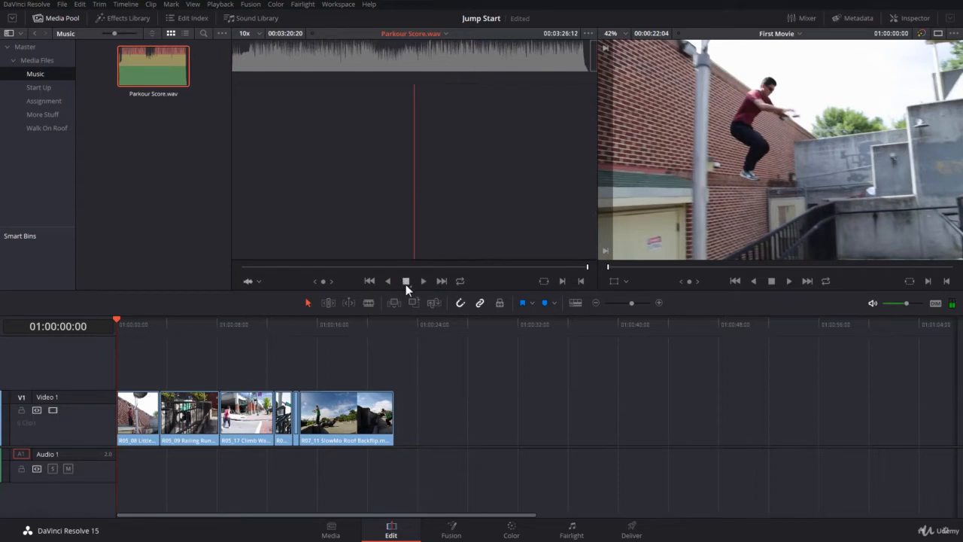
left_click(369, 280)
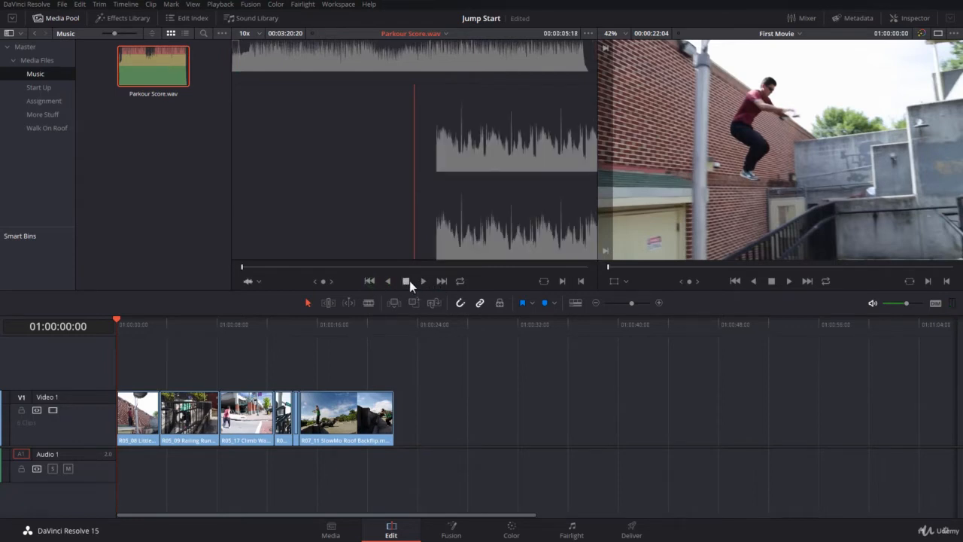
Mark an In point at 00:00:15:23 in Parkour Score.wav and place the music on Audio 1 at the timeline's start
left_click(294, 267)
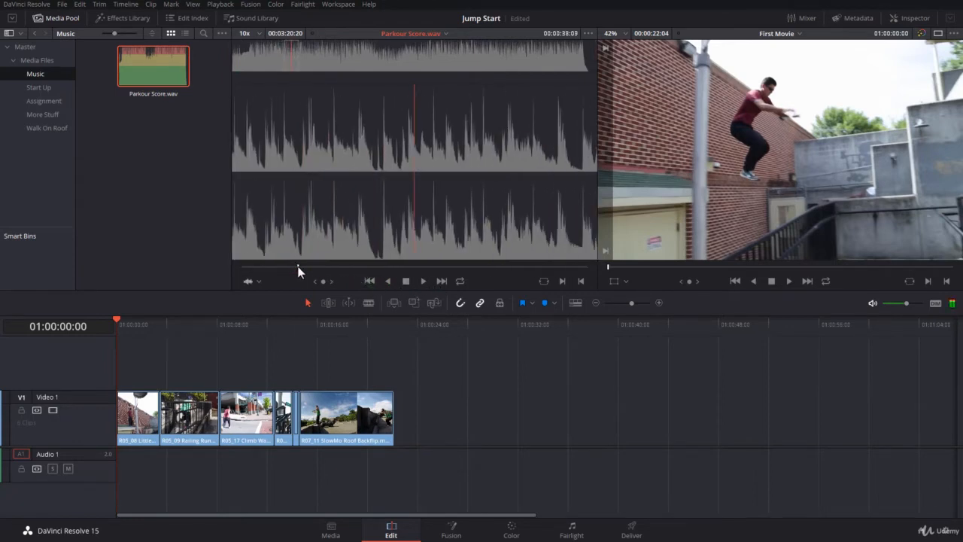
left_click(260, 267)
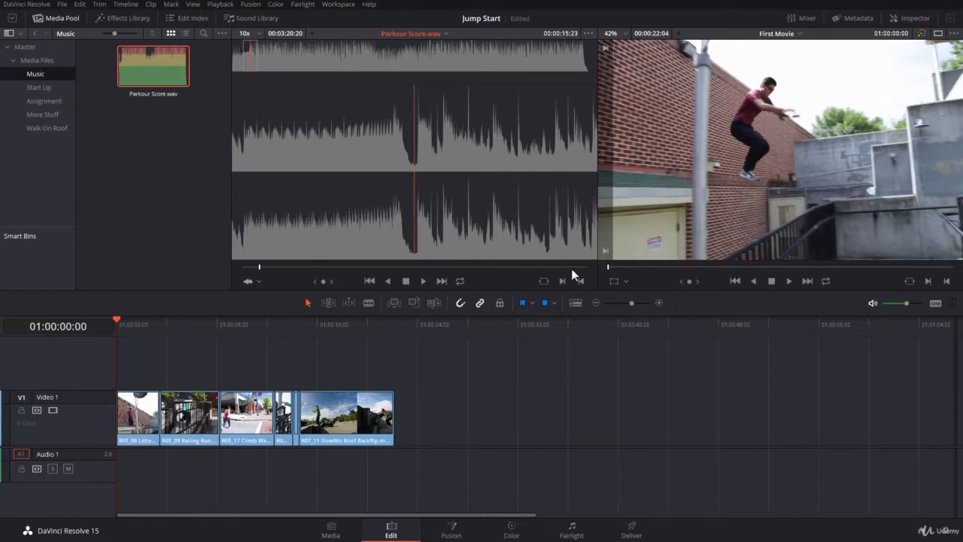
key("i")
left_click_drag(455, 152, 125, 477)
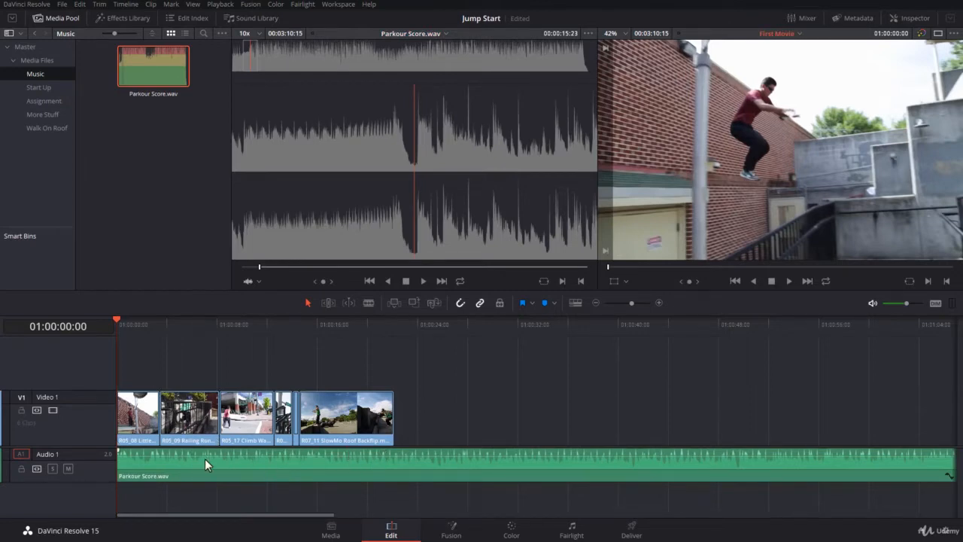
Switch the timeline's audio waveforms off and back on in the timeline view options
left_click(576, 303)
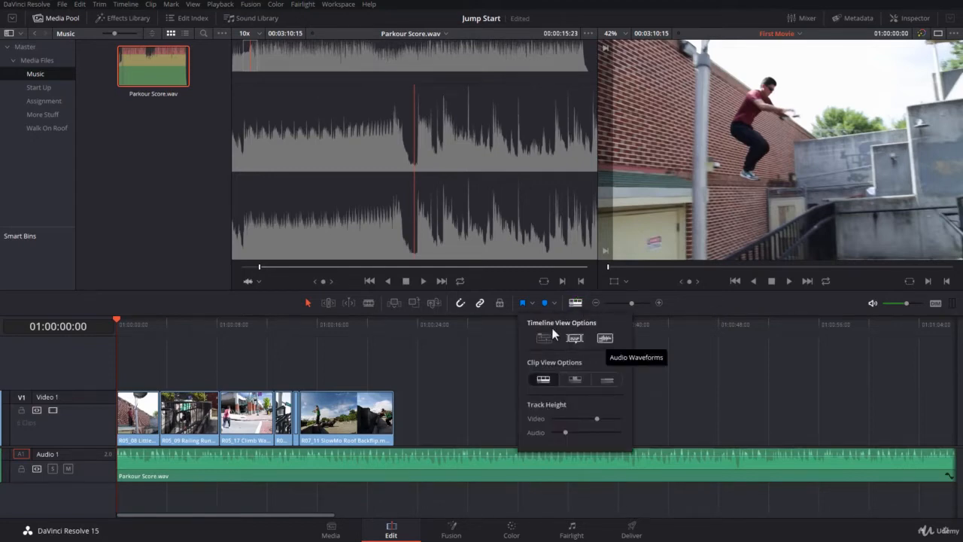
left_click(605, 339)
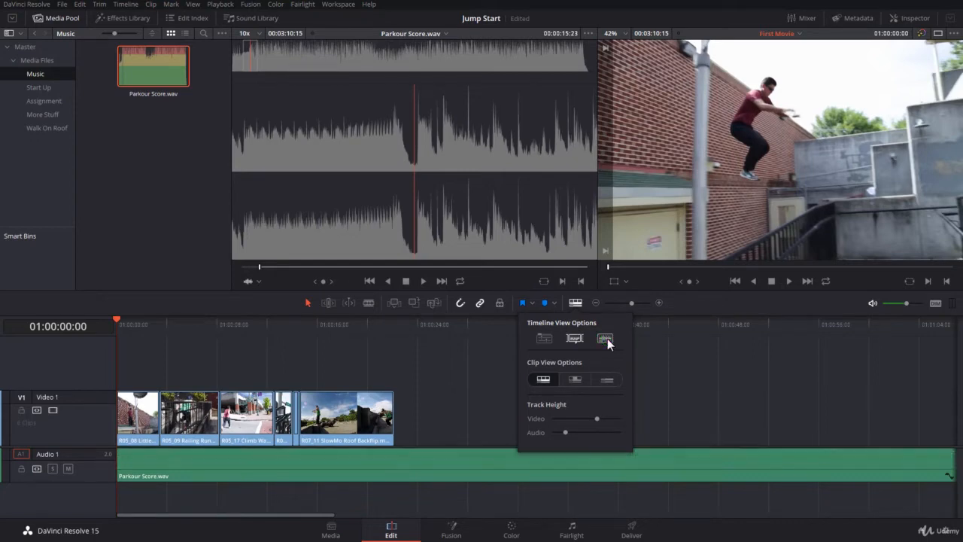
left_click(605, 339)
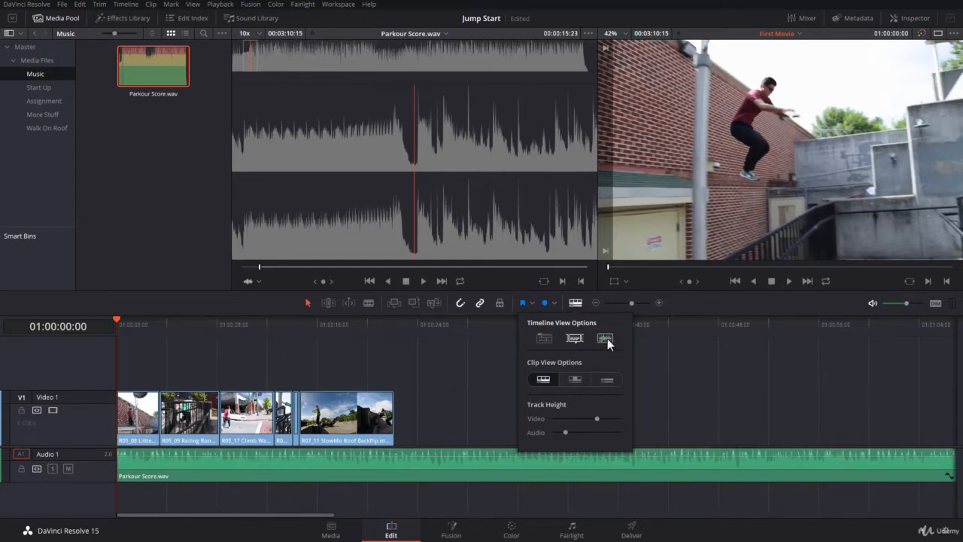
left_click(672, 367)
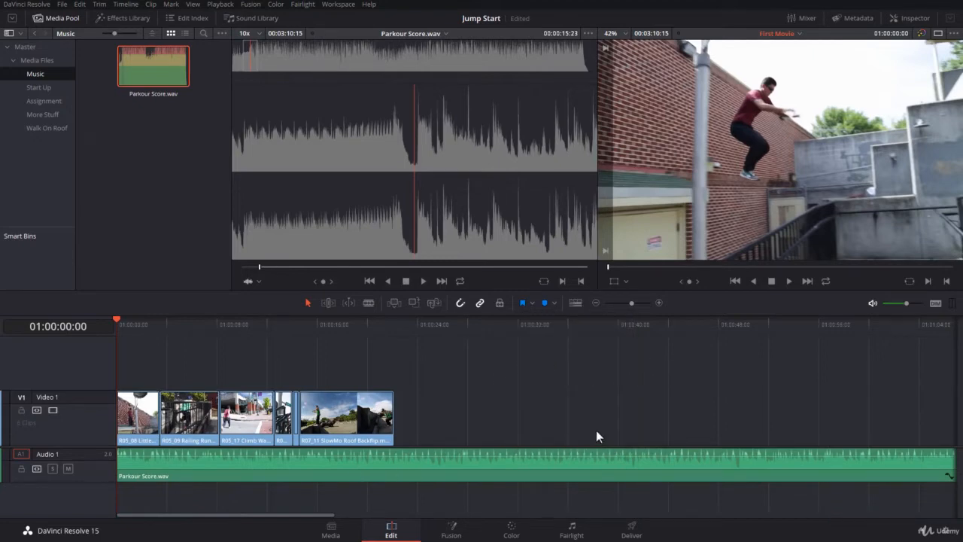
Split the music with the Blade tool at the end of the last video clip, 01:00:22:04, and delete the excess music after it
left_click_drag(338, 327, 395, 347)
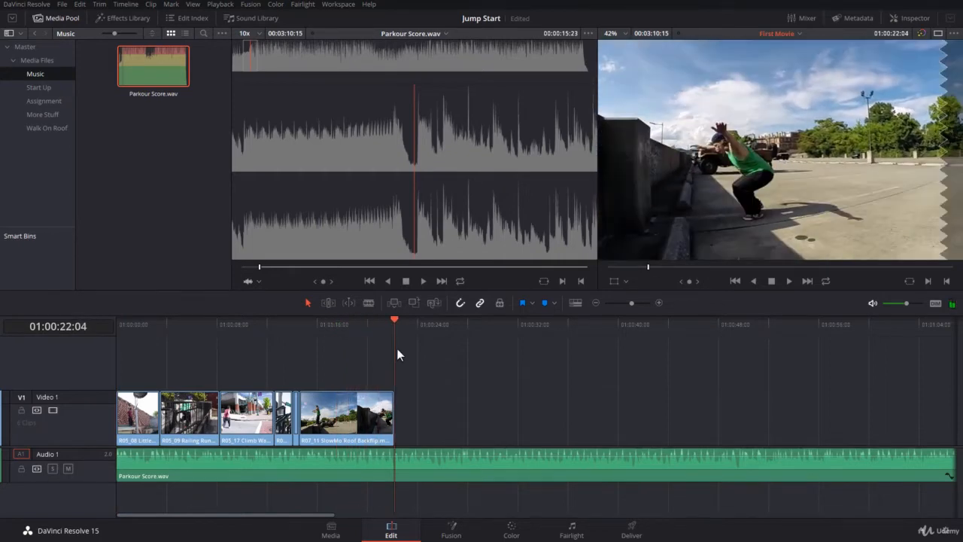
left_click(369, 303)
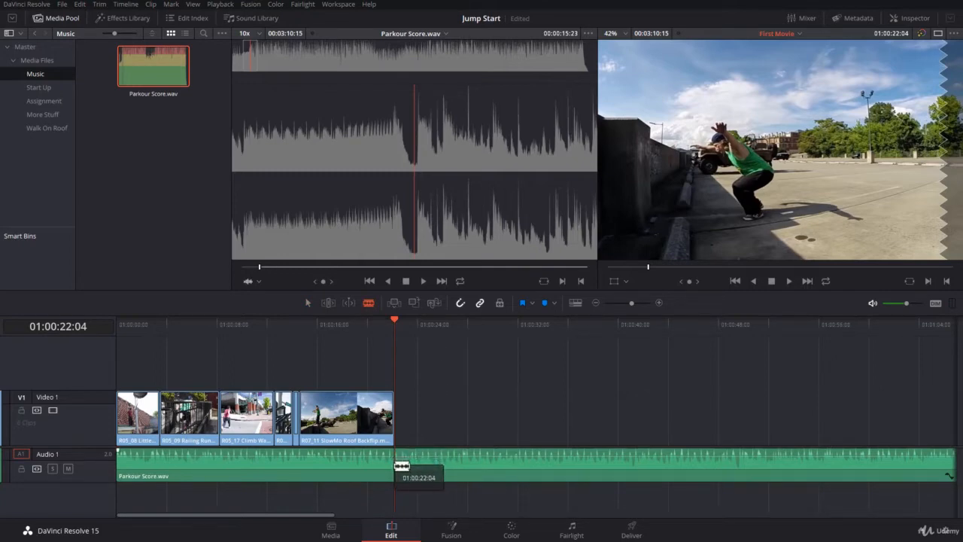
left_click(397, 463)
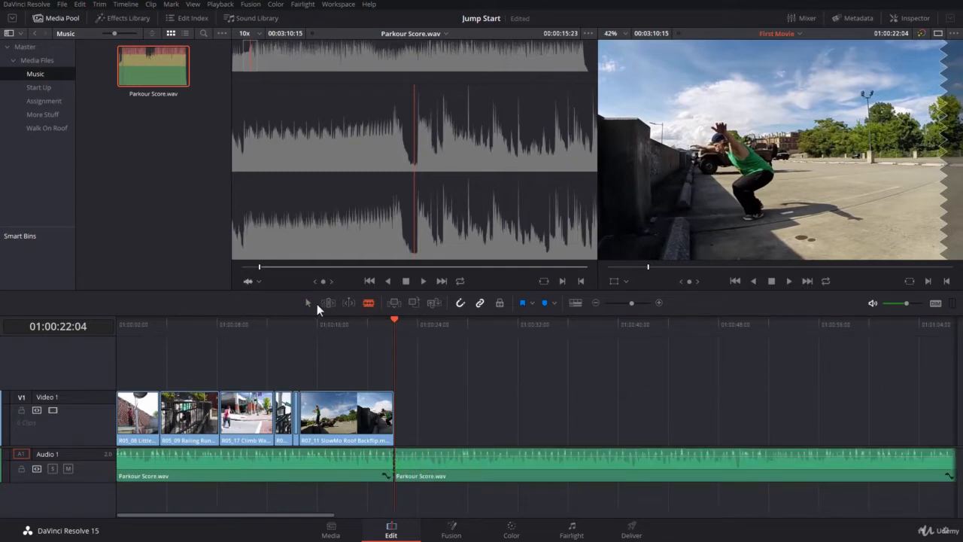
left_click(304, 302)
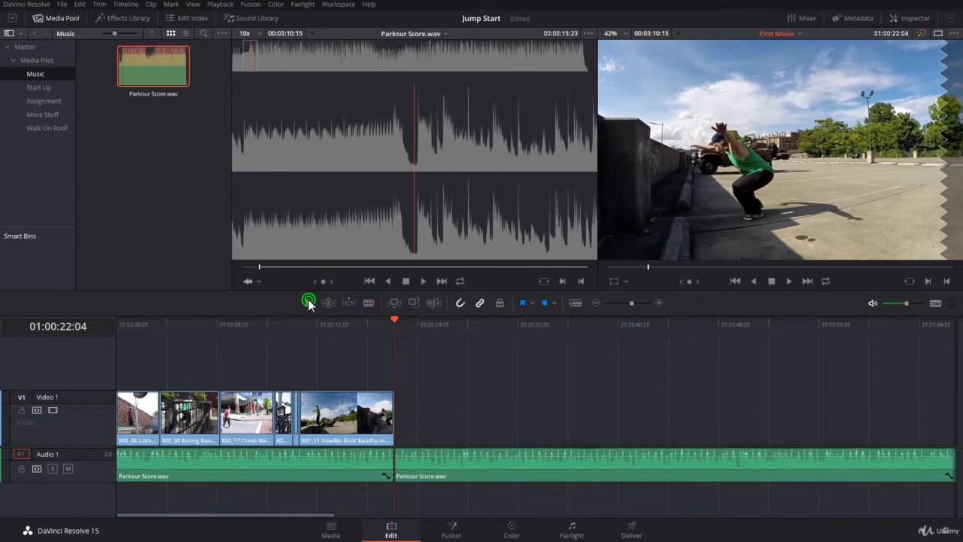
left_click(451, 479)
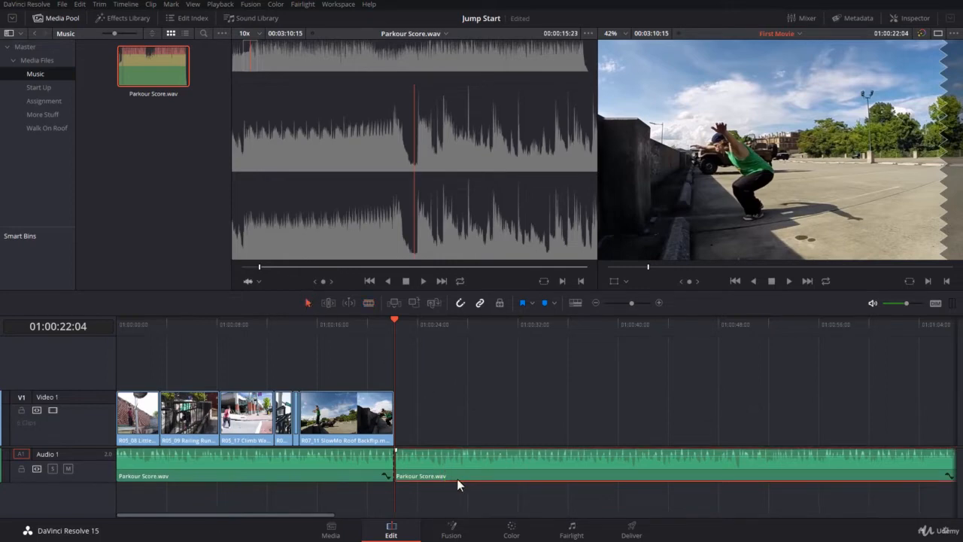
key("Delete")
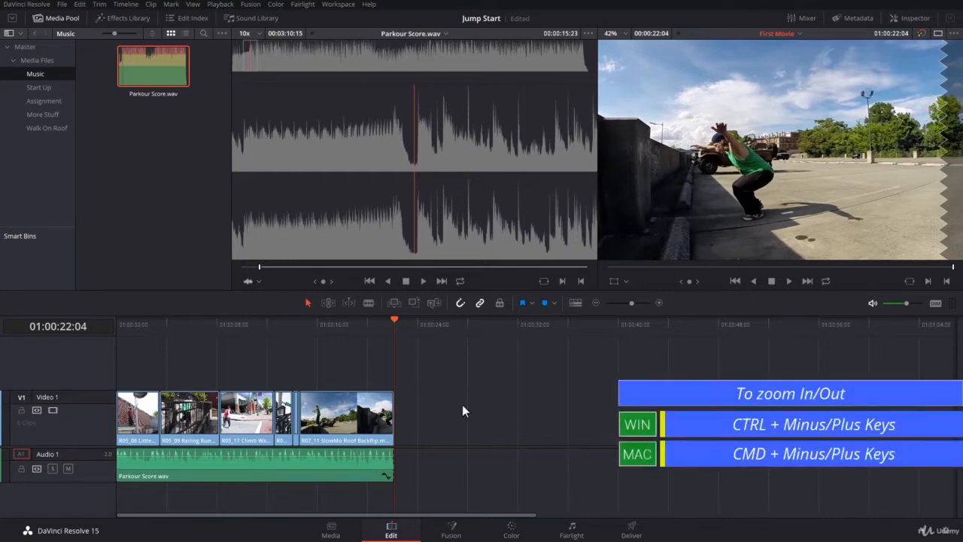
Zoom the timeline in and out to examine the clips and music around the end of the edit
key("ctrl+equal")
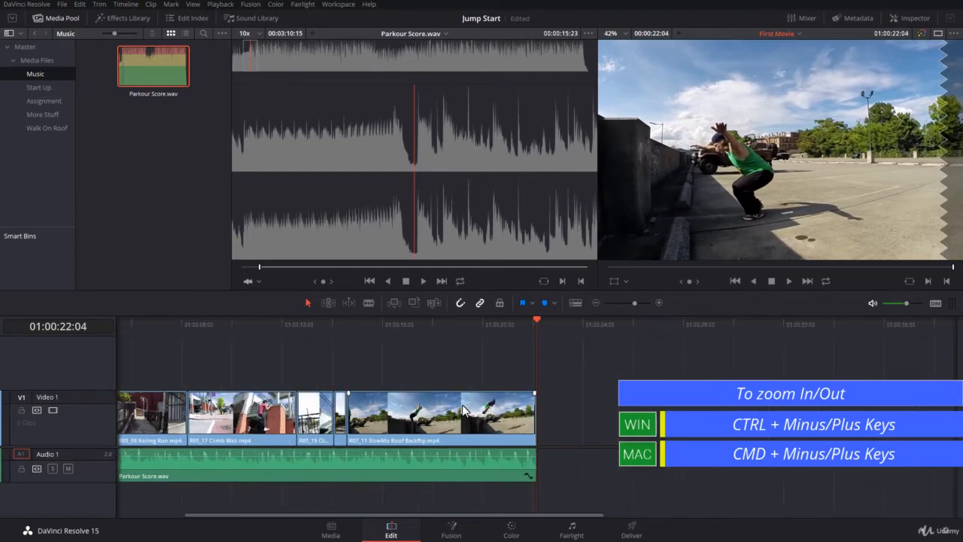
key("ctrl+equal")
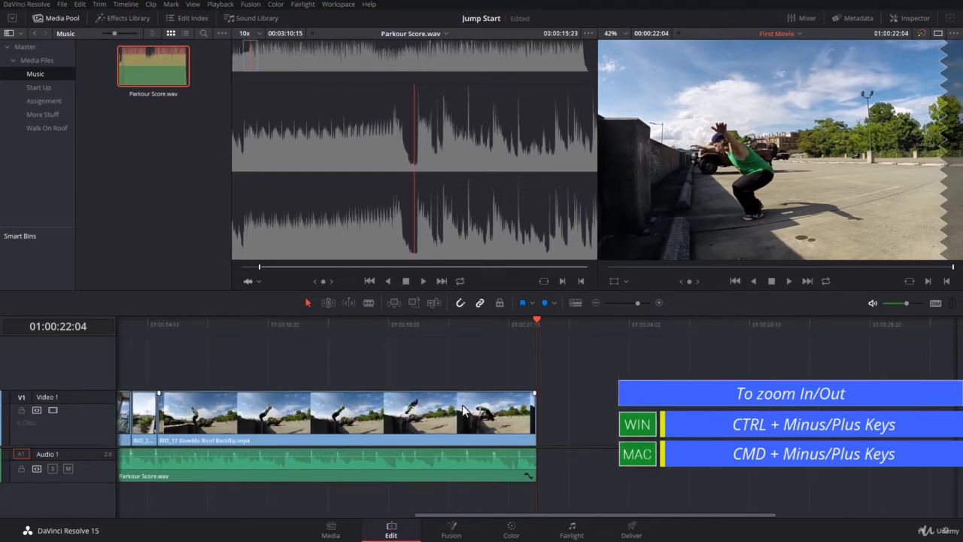
key("ctrl+minus")
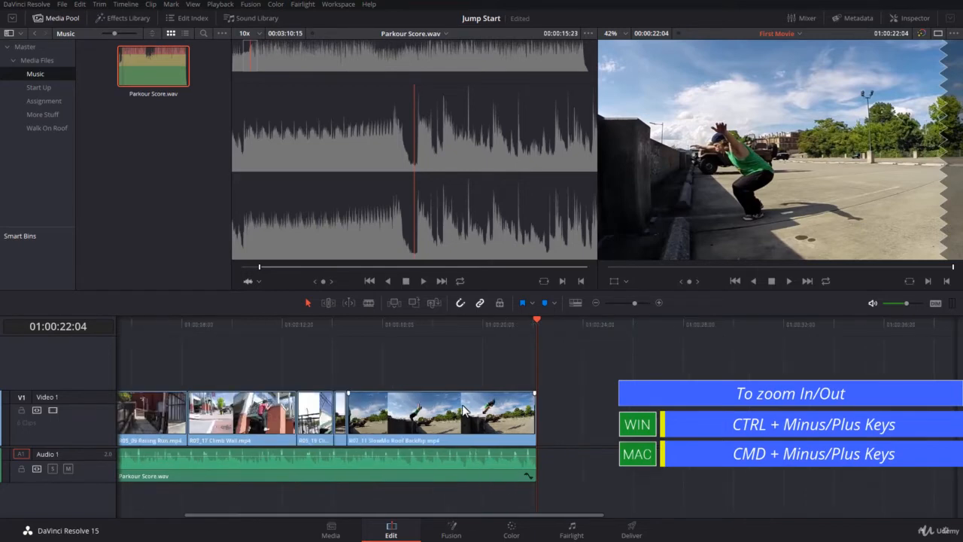
key("ctrl+minus")
key("ctrl+equal")
key("ctrl+minus")
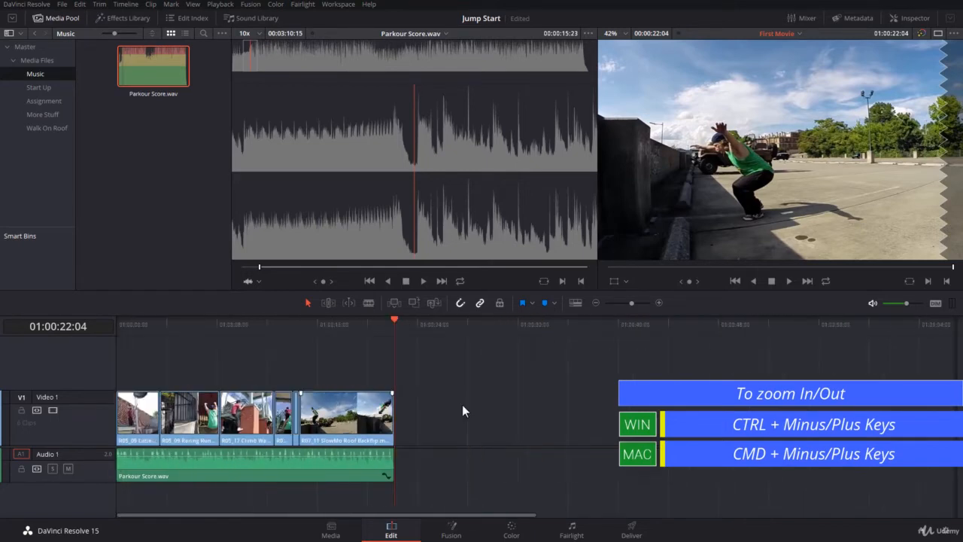
key("ctrl+equal")
key("ctrl+equal")
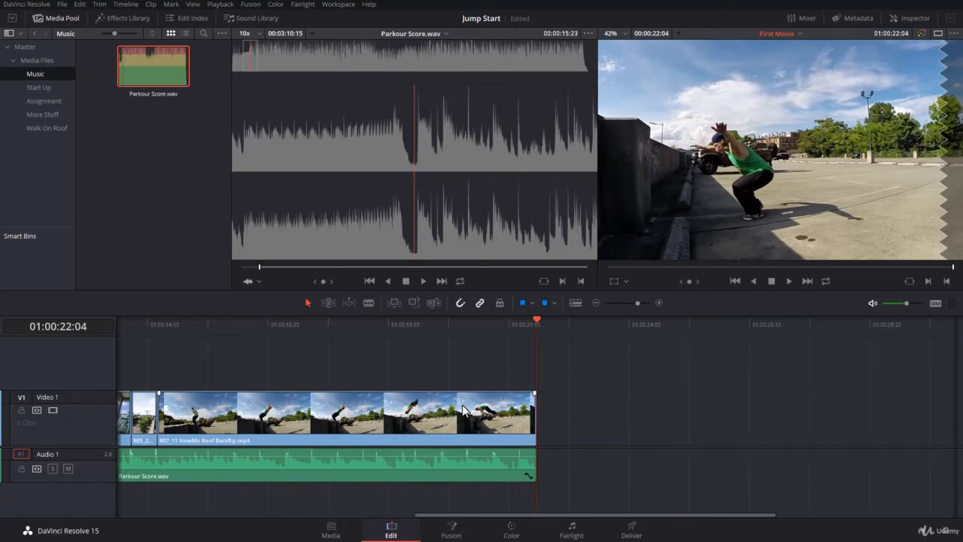
key("ctrl+minus")
key("ctrl+minus")
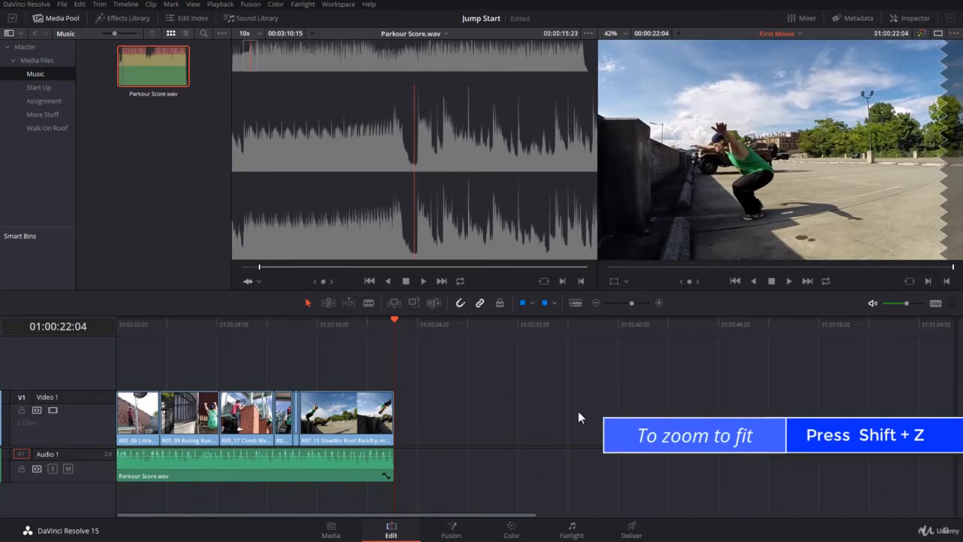
Fit the whole edit in the timeline view and play it with the music from the beginning
key("shift+z")
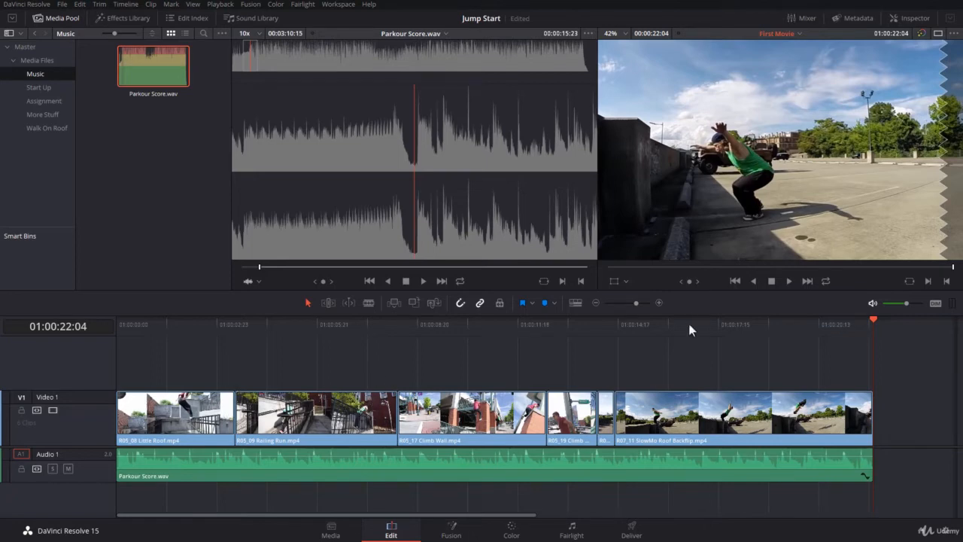
left_click_drag(688, 324, 88, 404)
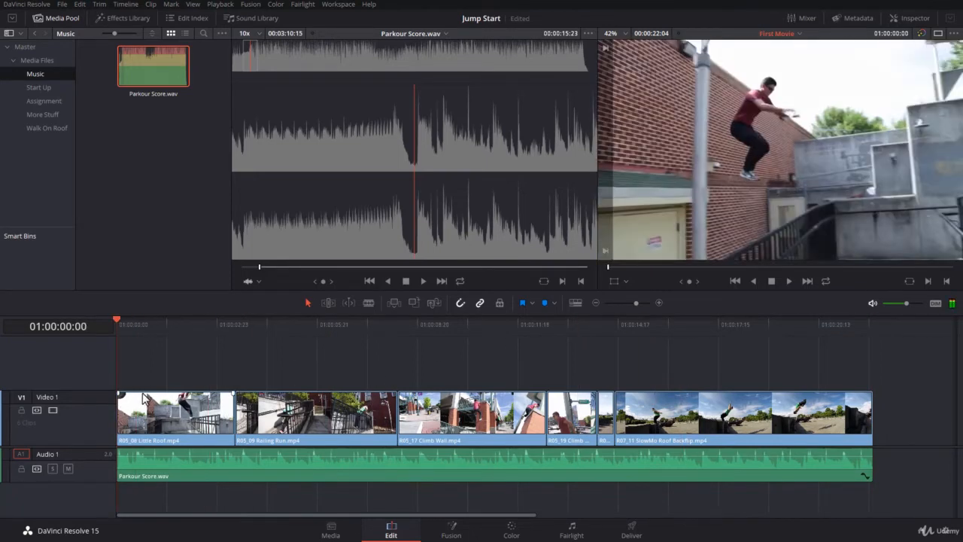
key("space")
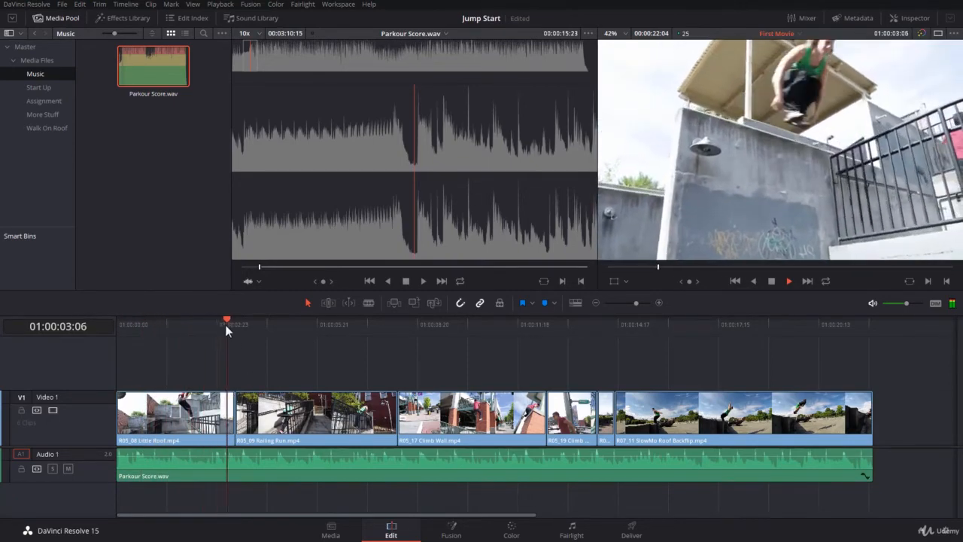
left_click_drag(246, 322, 104, 350)
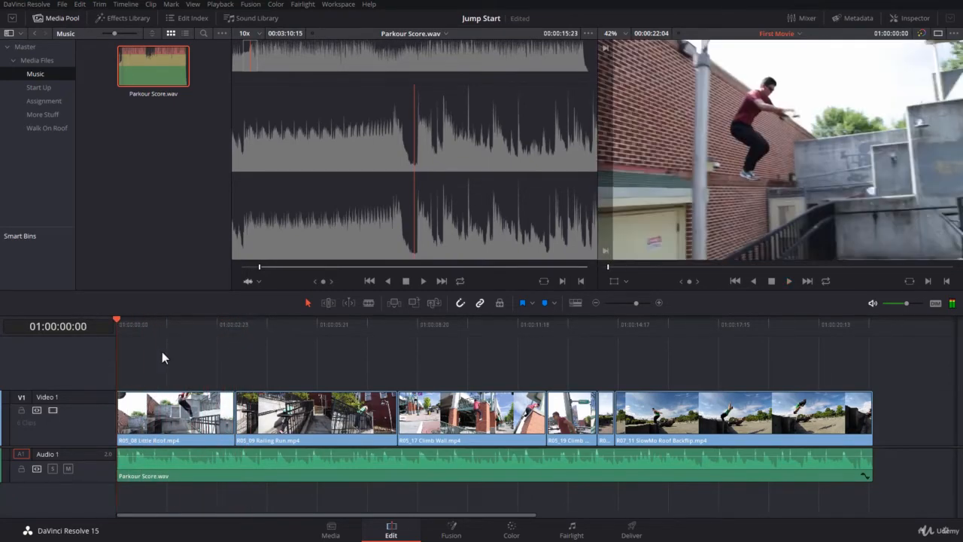
key("space")
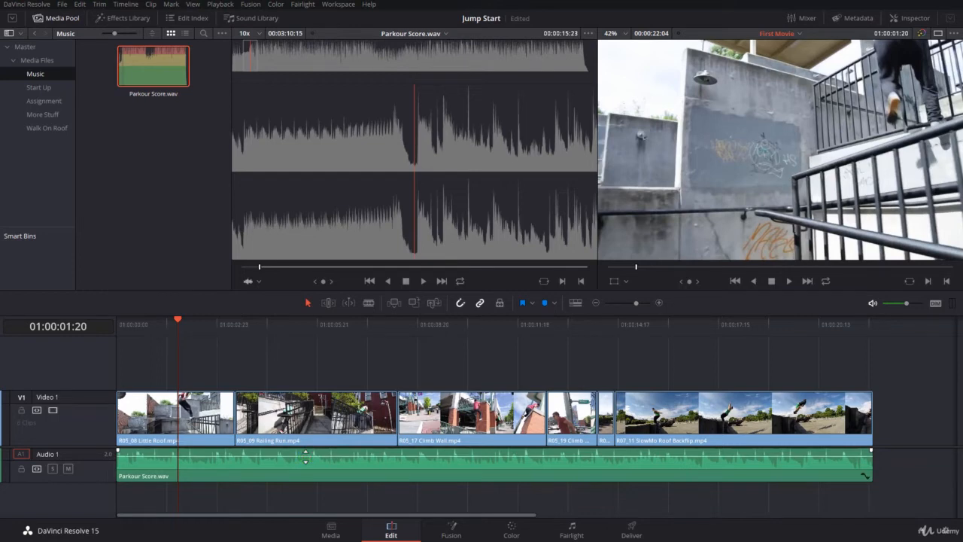
Lower the Parkour Score.wav clip's volume to -8.72 directly on its volume line in the timeline
left_click_drag(305, 456, 304, 466)
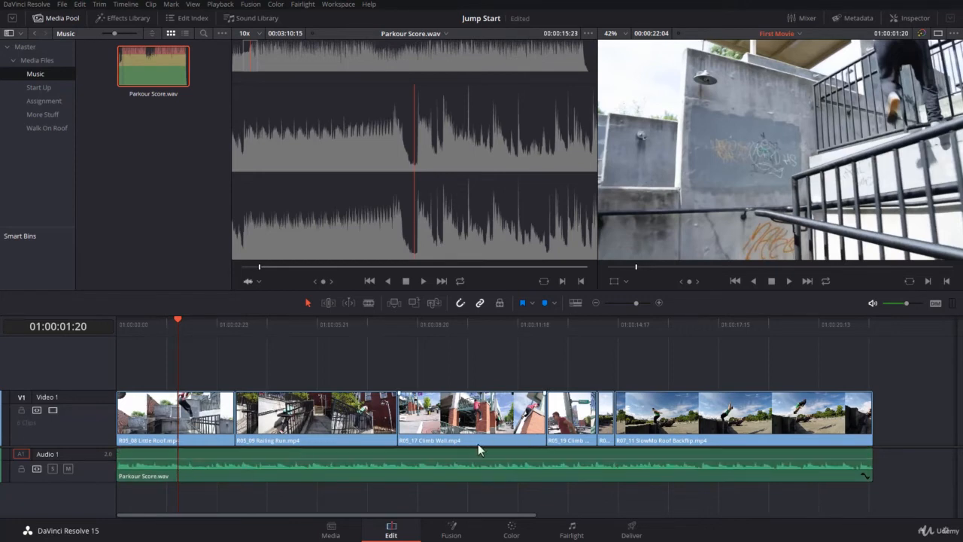
left_click(418, 466)
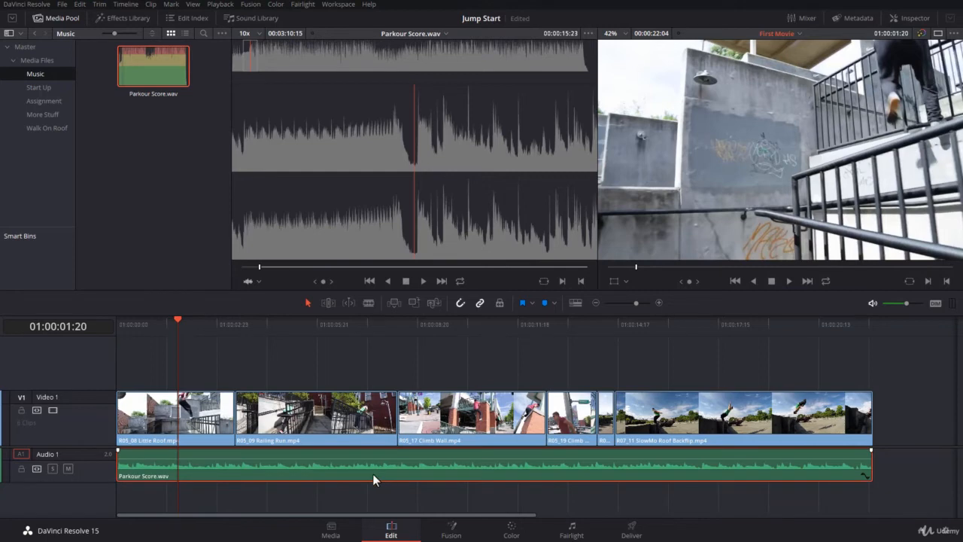
left_click(397, 495)
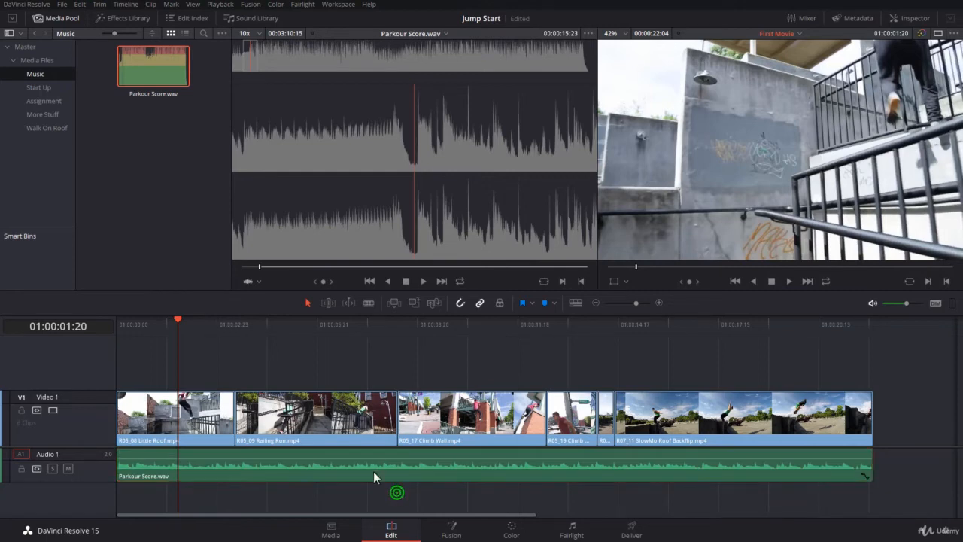
Open the Inspector for the music clip and compare its settings with those of the last video clip, R07_11 SlowMo Roof Backflip.mp4
left_click(380, 467)
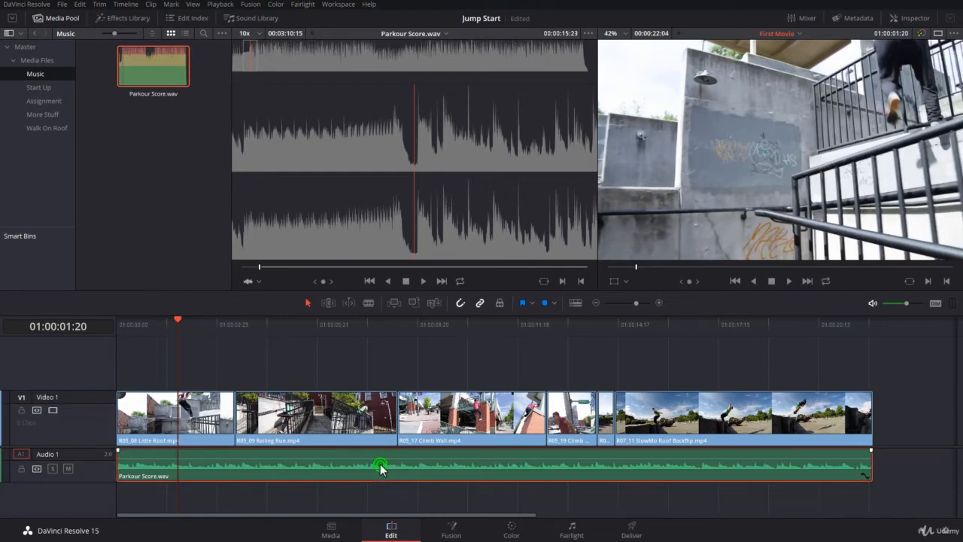
left_click(910, 18)
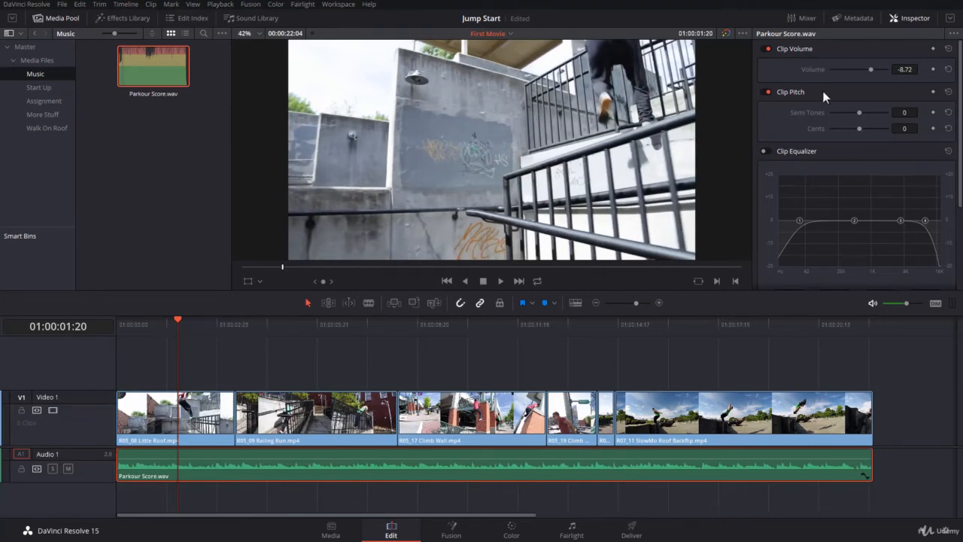
left_click(788, 420)
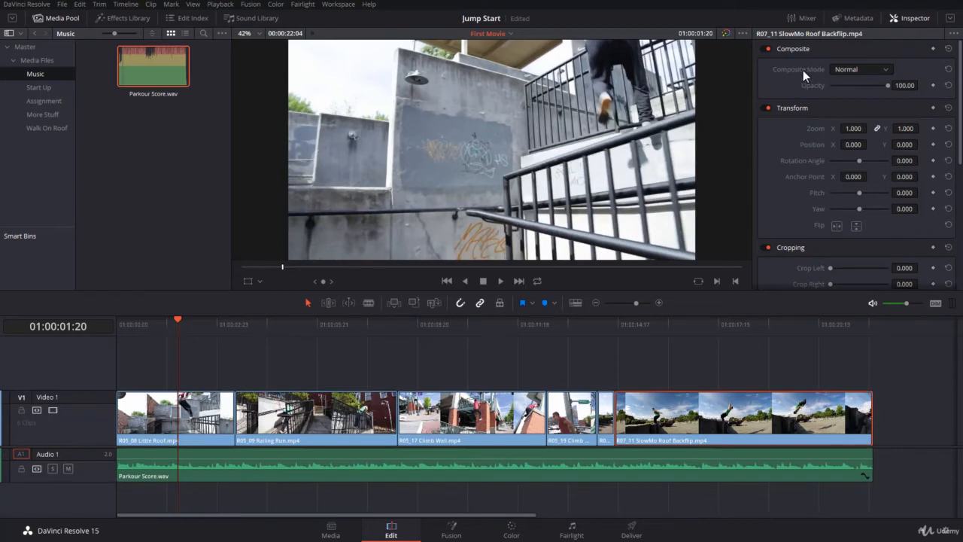
left_click(768, 452)
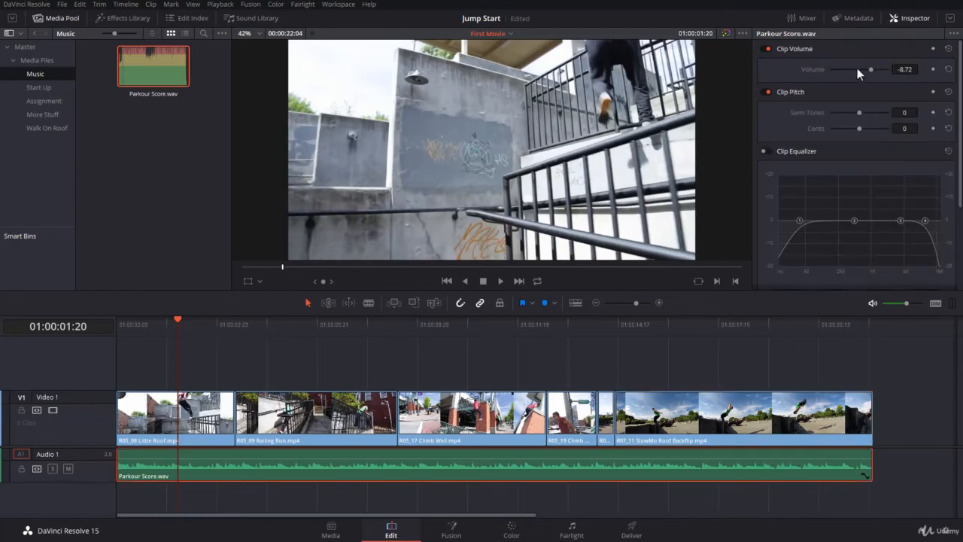
Reset the music clip's volume, set it to -3.91 and play the edit from the beginning
left_click(948, 69)
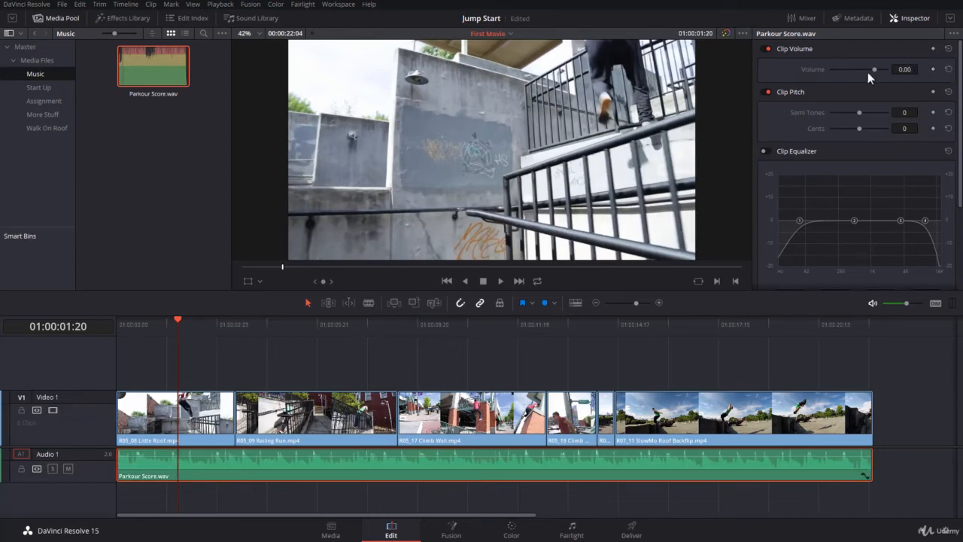
mouse_move(872, 70)
left_mouse_down()
mouse_move(847, 71)
mouse_move(896, 74)
mouse_move(860, 75)
mouse_move(872, 78)
left_mouse_up()
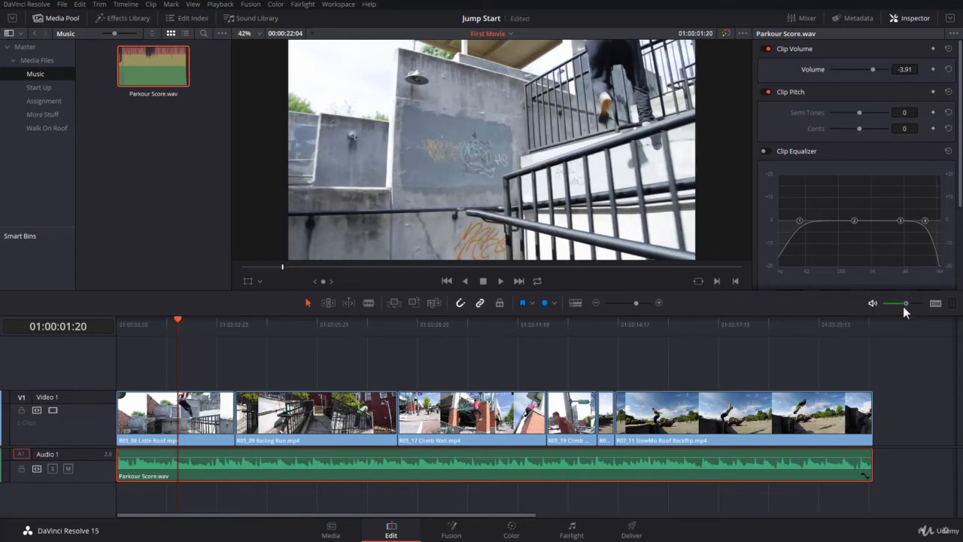
left_click_drag(300, 323, 99, 377)
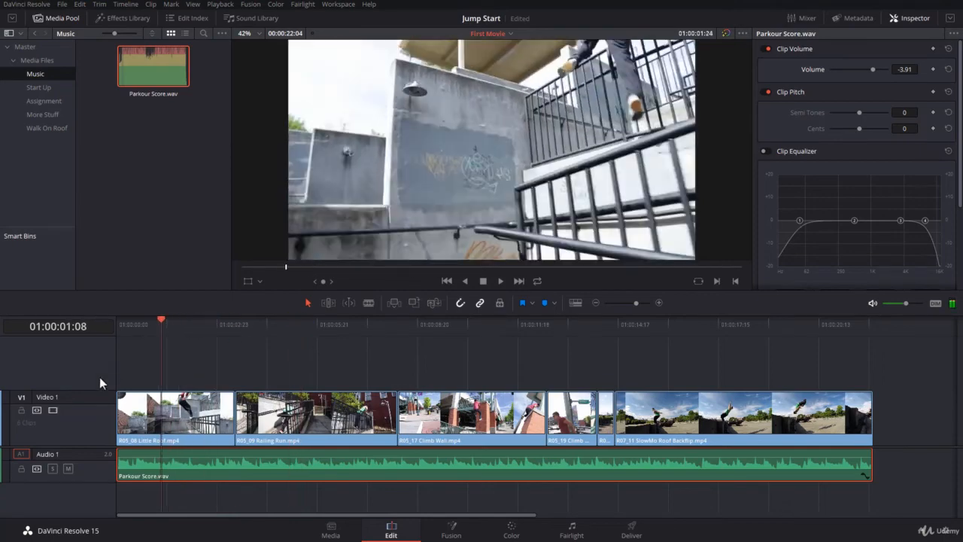
key("space")
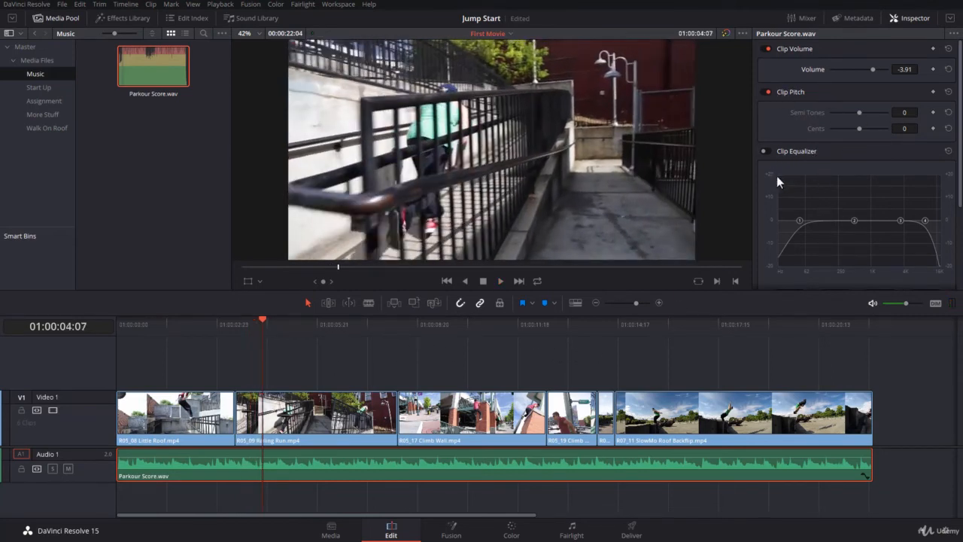
Try raising bands 2 and 1 of the music clip's equalizer, undo each change, and look through the band settings
scroll(828, 188, "down", 1)
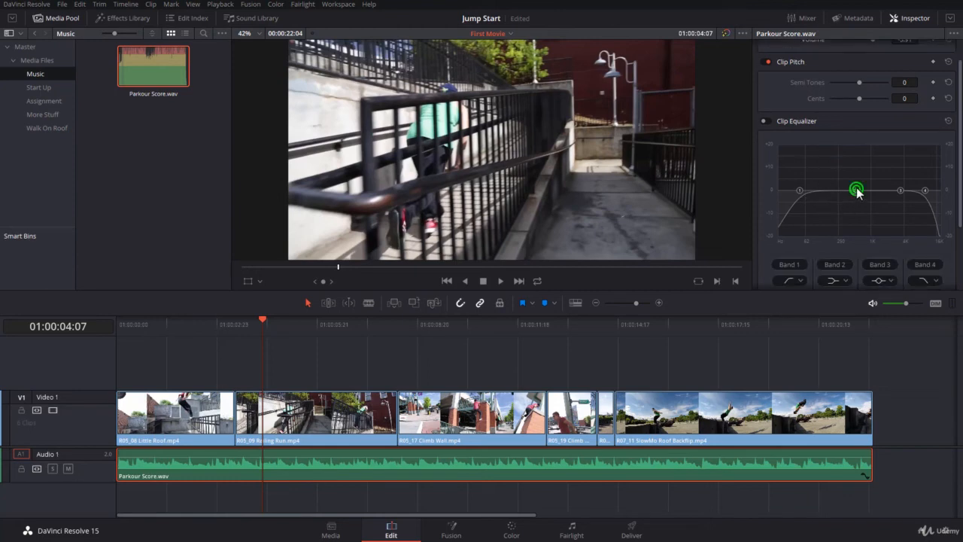
left_click_drag(855, 190, 855, 176)
key("ctrl+z")
left_click(800, 190)
left_click_drag(799, 190, 798, 175)
key("ctrl+z")
scroll(820, 191, "down", 2)
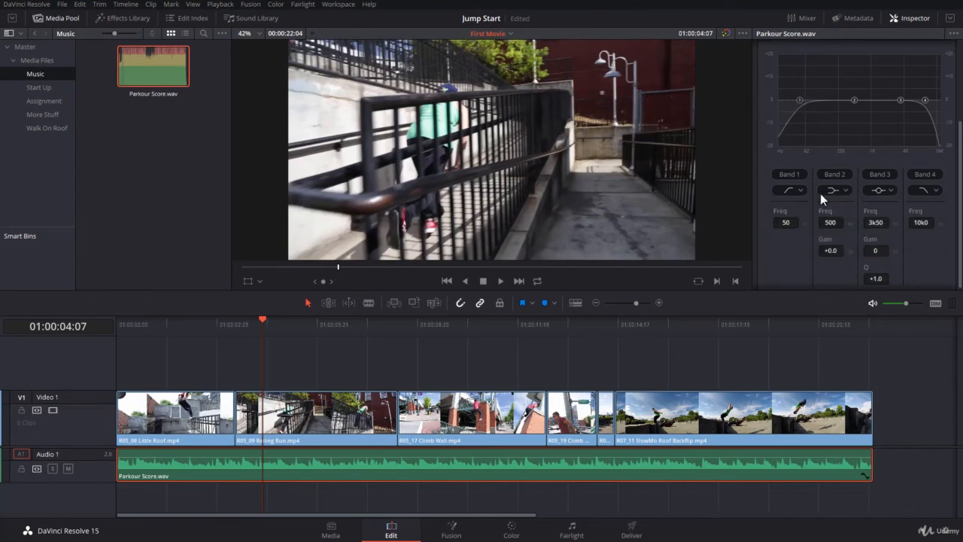
scroll(763, 189, "up", 3)
Play the edit from the beginning again, and move the playhead to 01:00:00:23
left_click_drag(563, 320, 60, 430)
key("space")
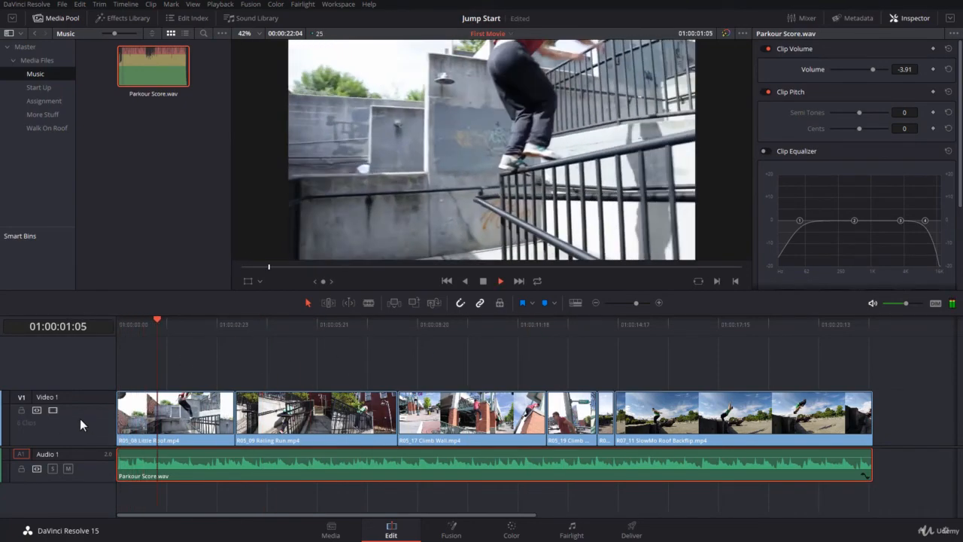
left_click_drag(207, 326, 148, 399)
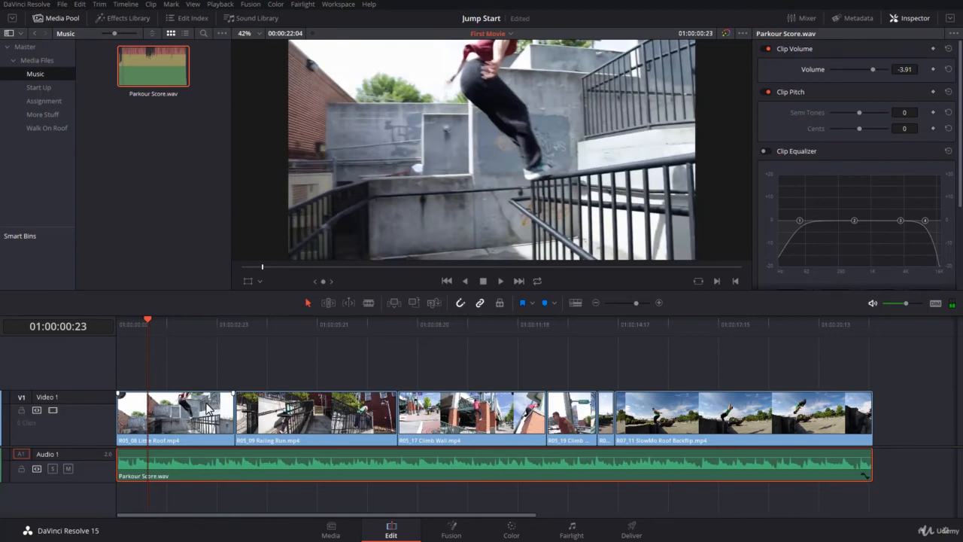